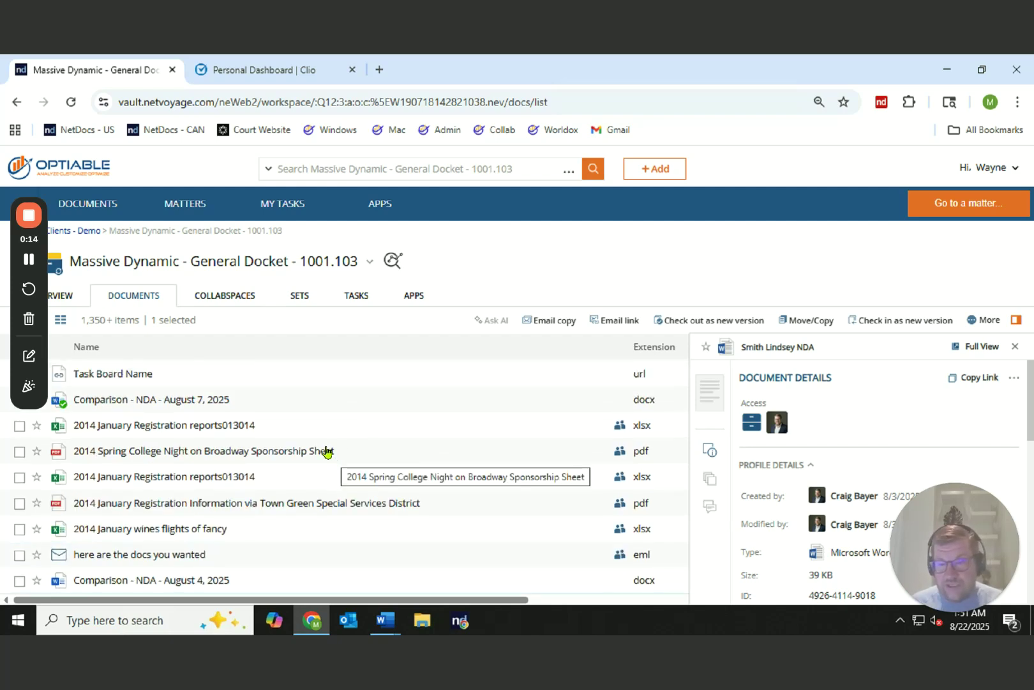
- Open the selected NDA from the Massive Dynamic document list, delete "Mutual" from its title and save it
scroll(326, 450, down, 1)
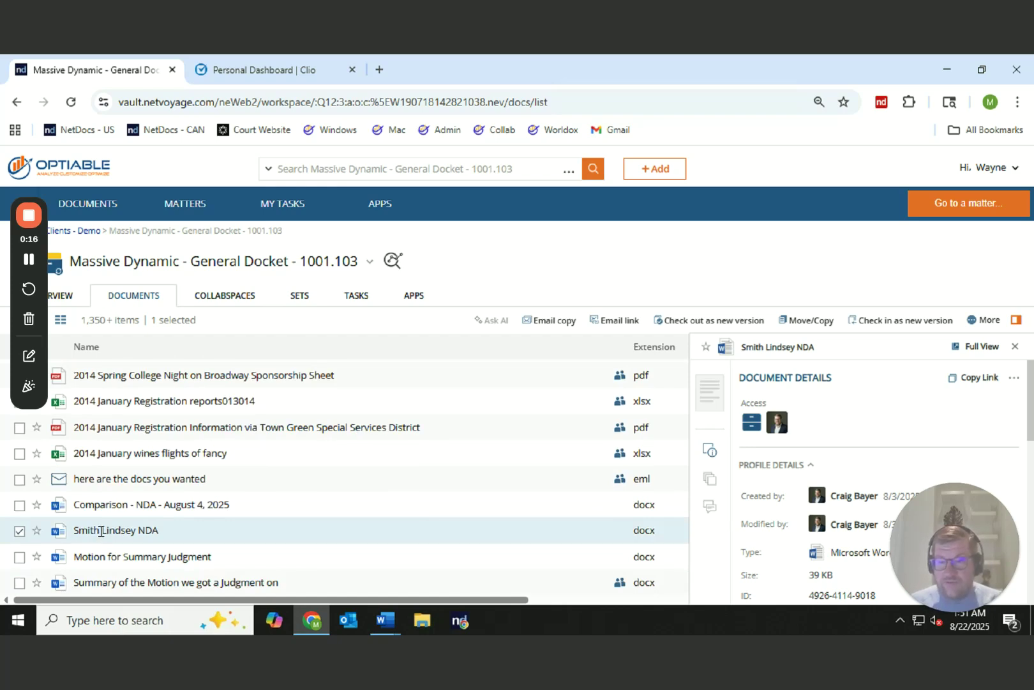
click(154, 531)
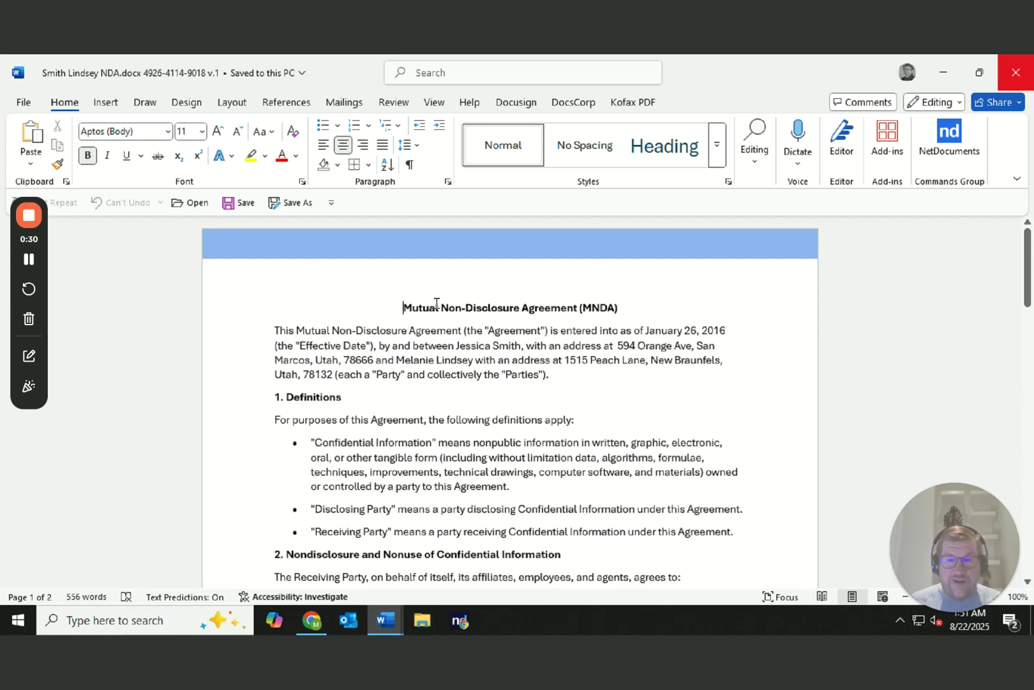
double_click(412, 308)
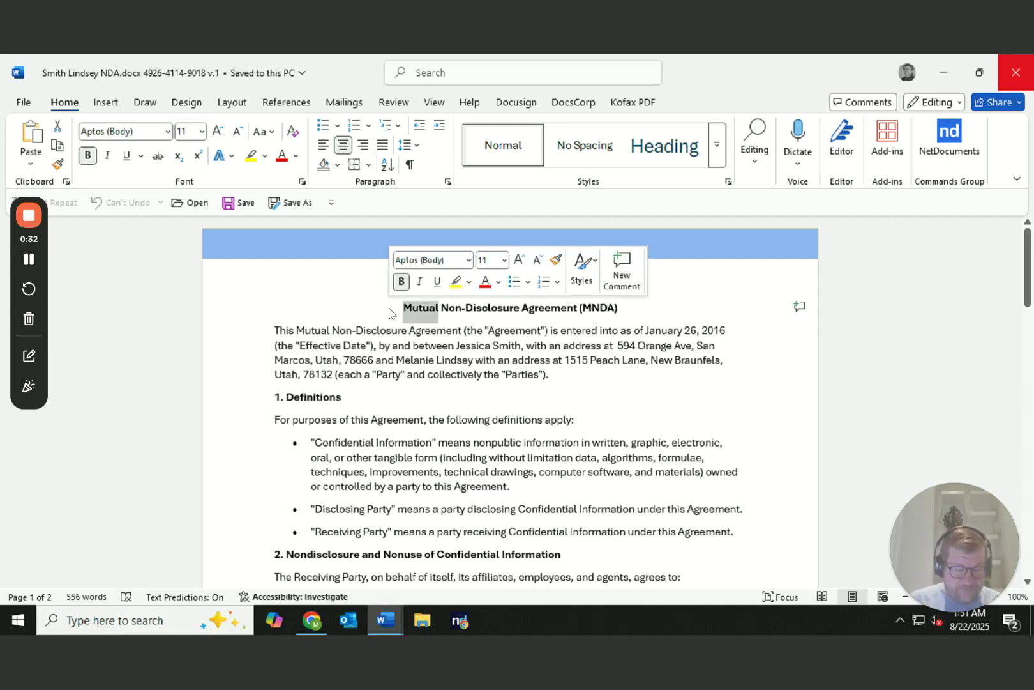
key(Delete)
click(245, 203)
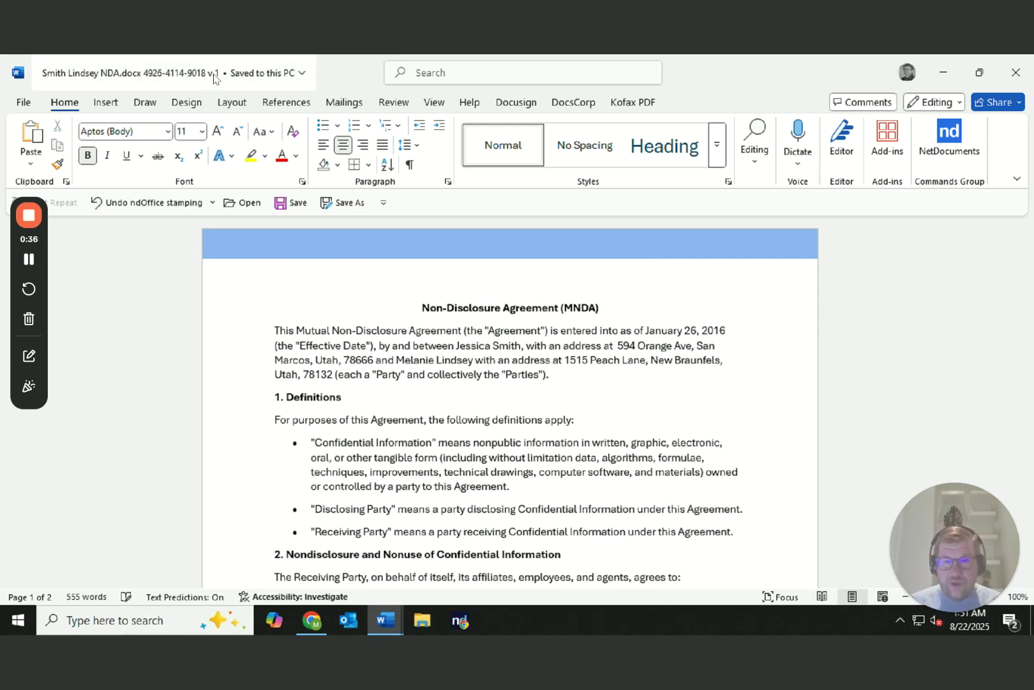
- Delete the last line of the NDA's opening paragraph together with the whole "1. Definitions" section
drag(268, 384, 682, 511)
drag(789, 531, 787, 528)
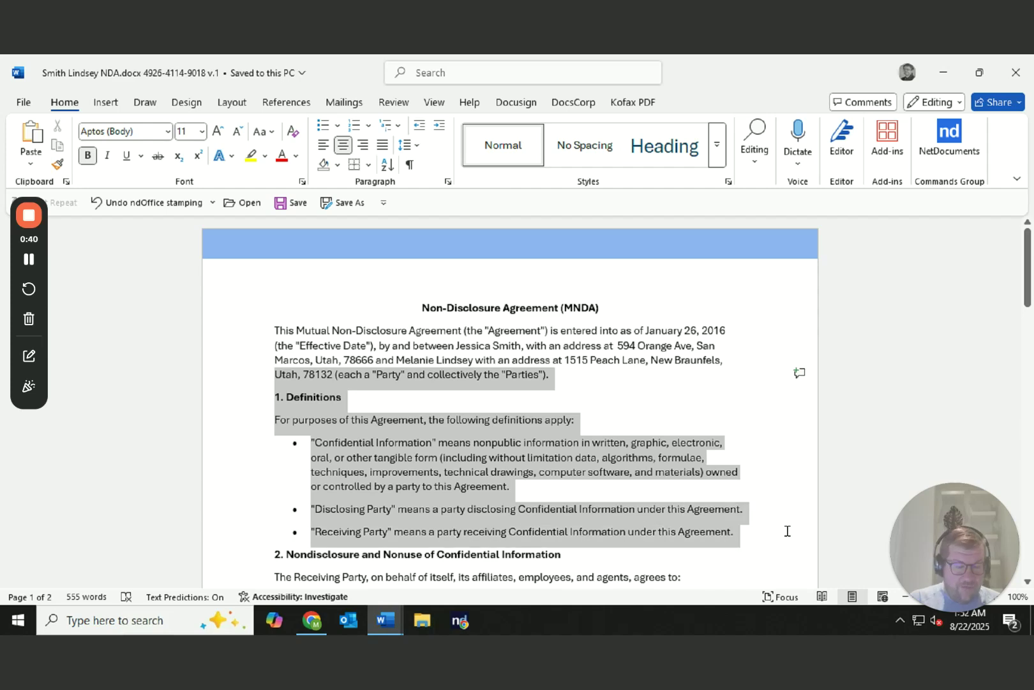
key(Delete)
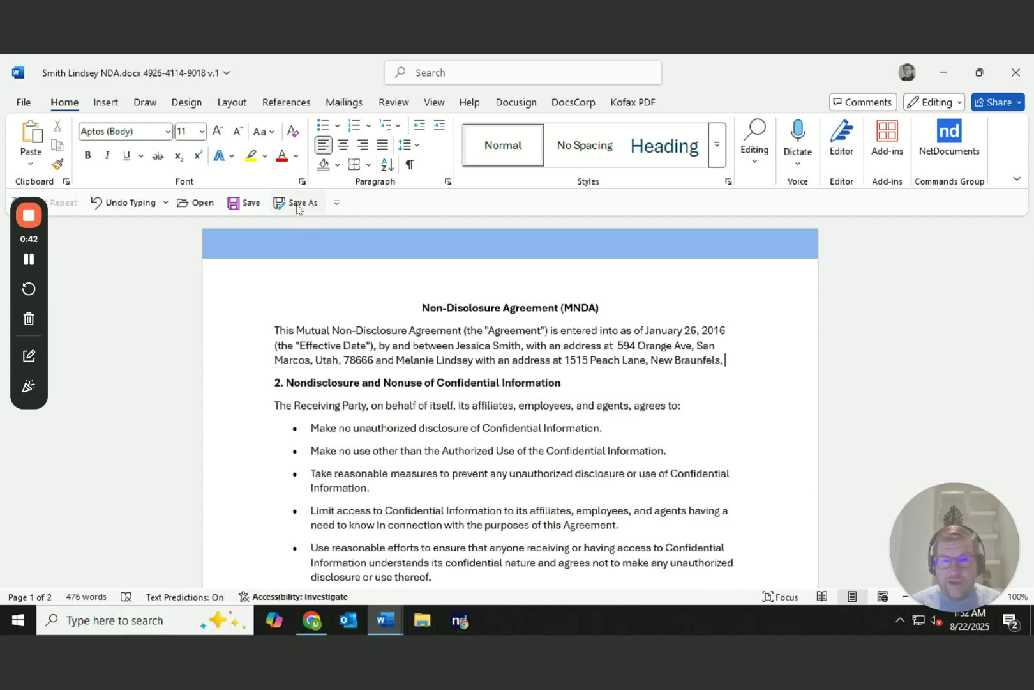
- Save the NDA as a new official full version named "Client Changes" with the description "removed paragraph"
click(297, 203)
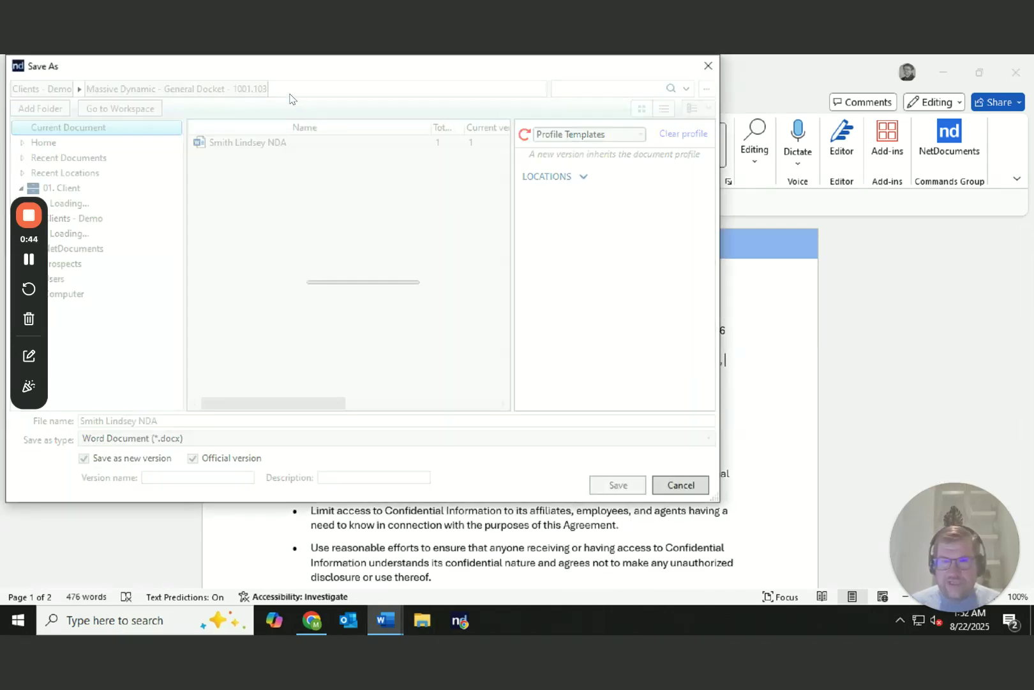
drag(498, 129, 427, 91)
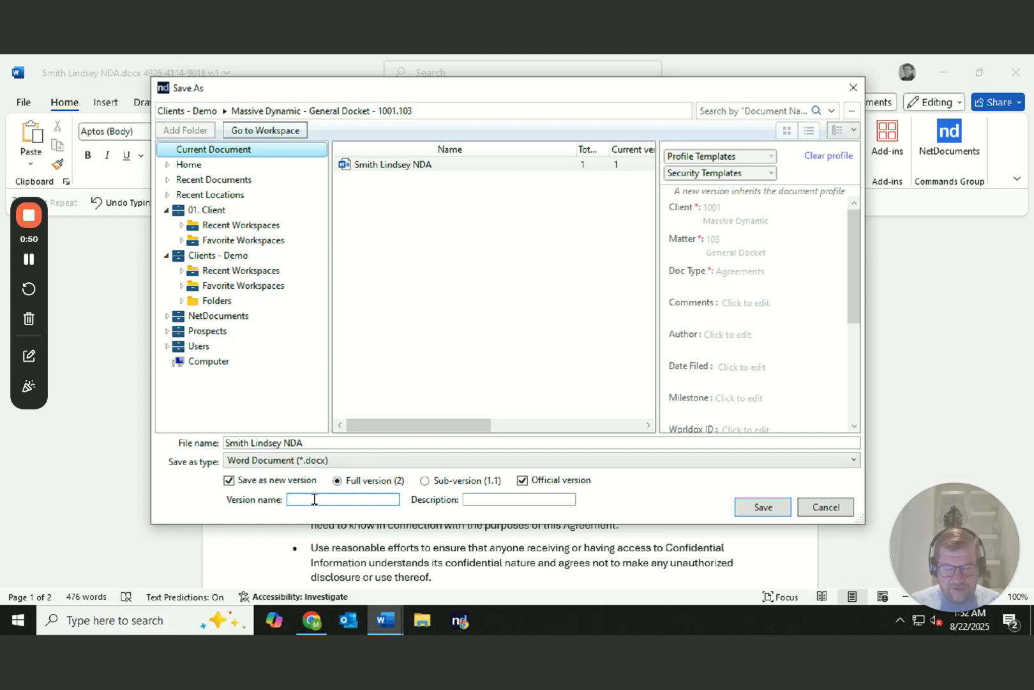
text(Client Changes)
key(Tab)
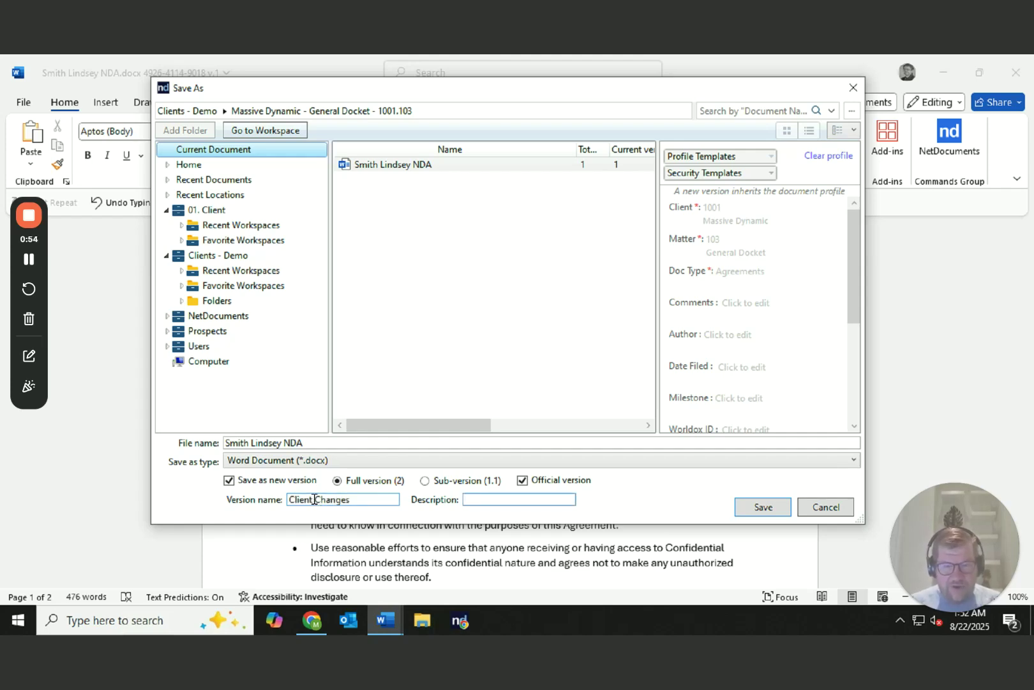
text(removed paragraph)
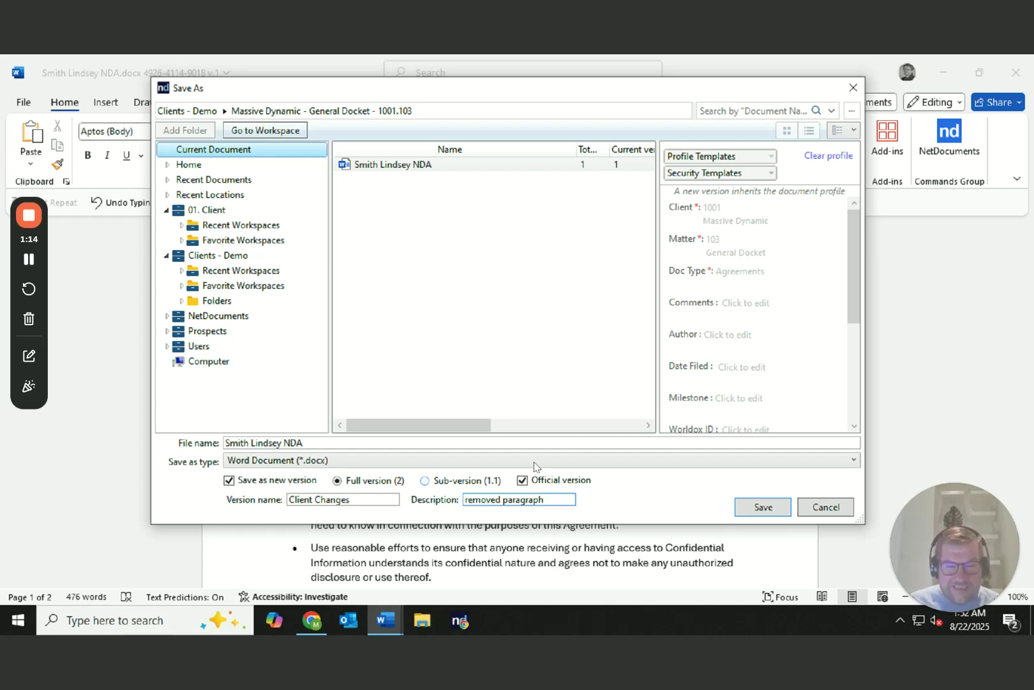
click(760, 509)
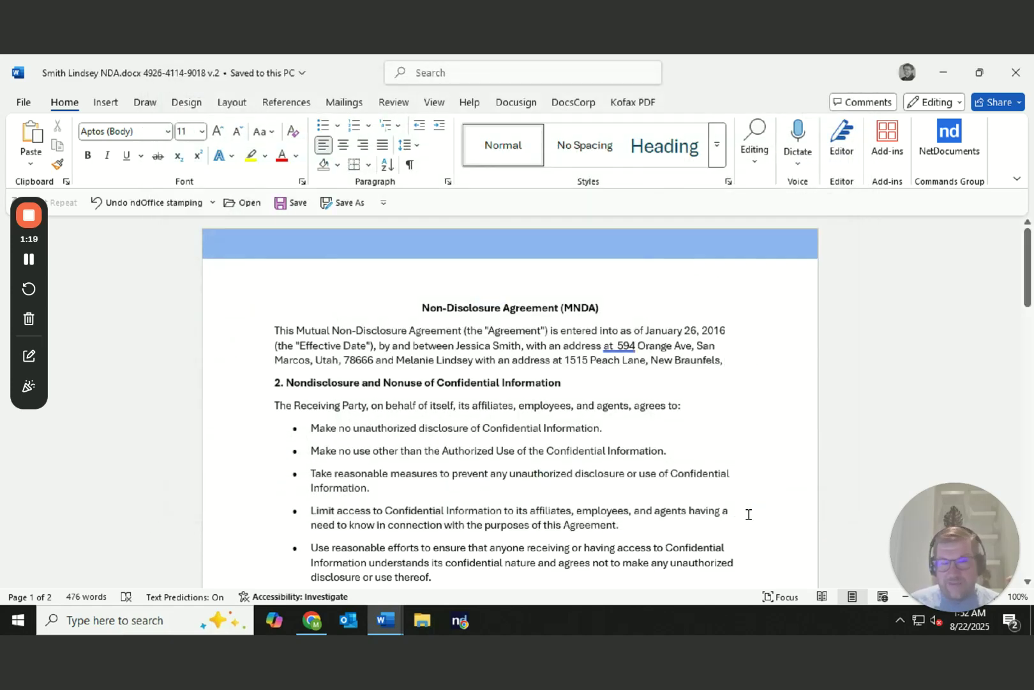
- Switch to NetDocuments in the browser, refresh the matter's document list and review the NDA's version history
click(321, 618)
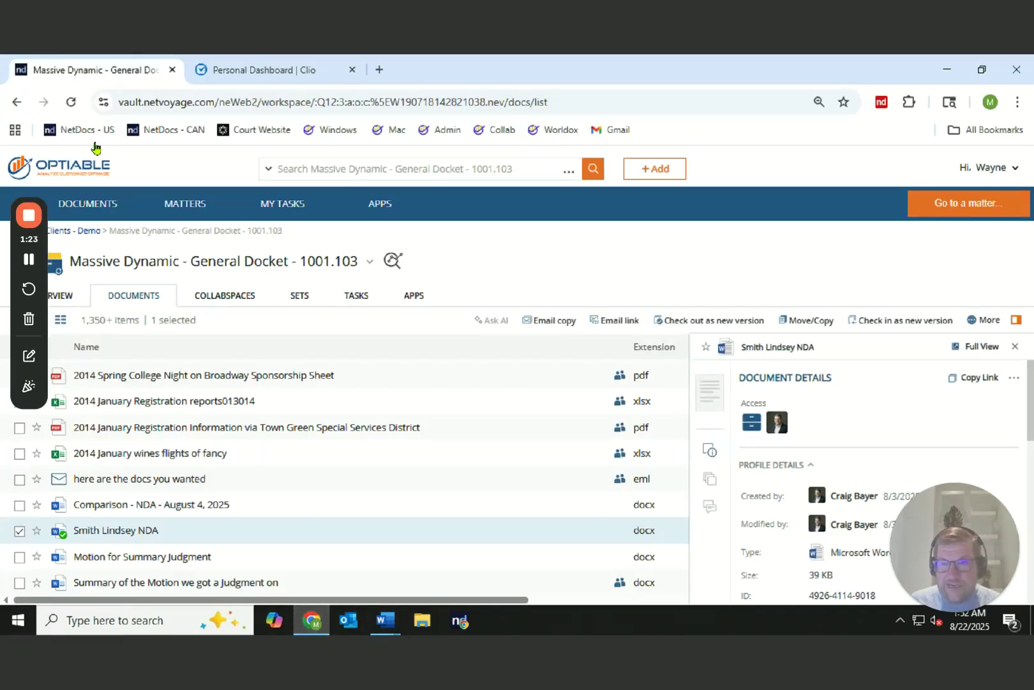
click(71, 101)
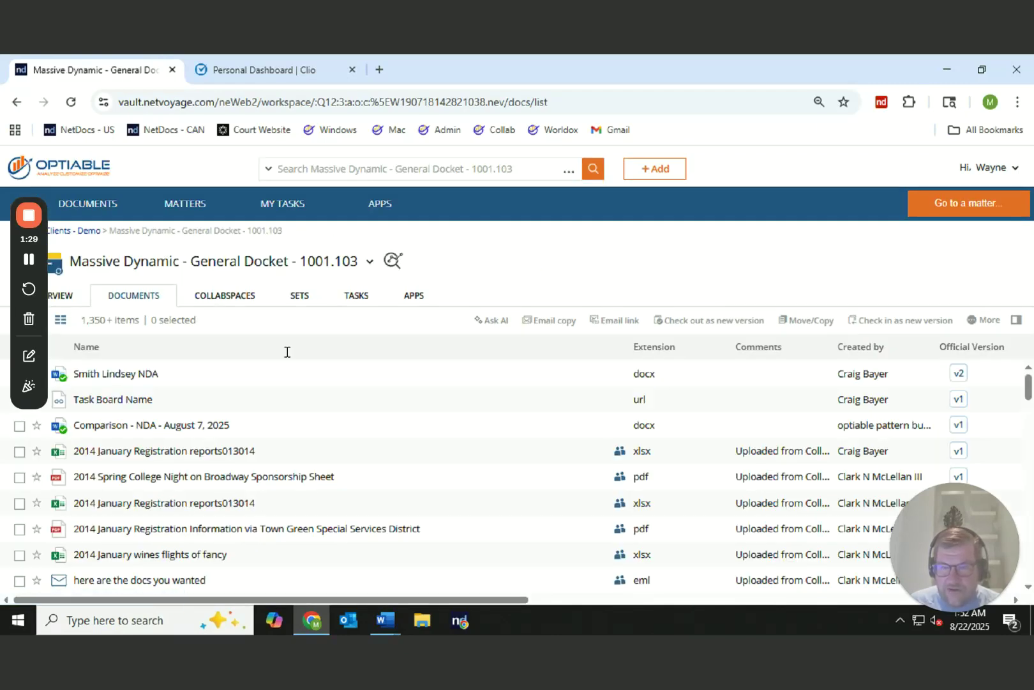
click(961, 379)
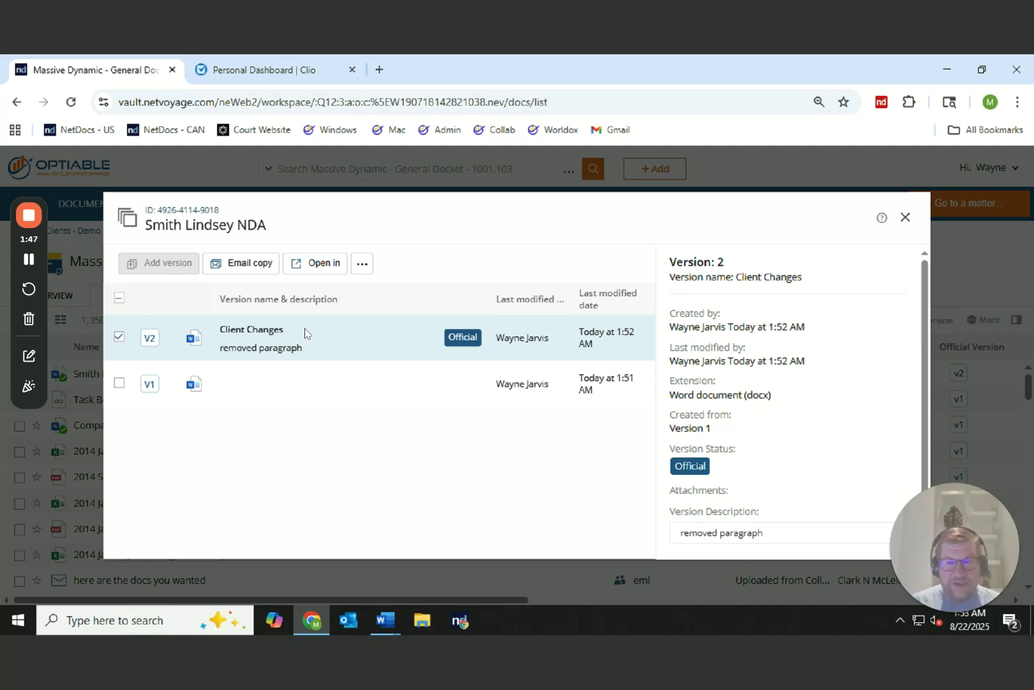
click(905, 217)
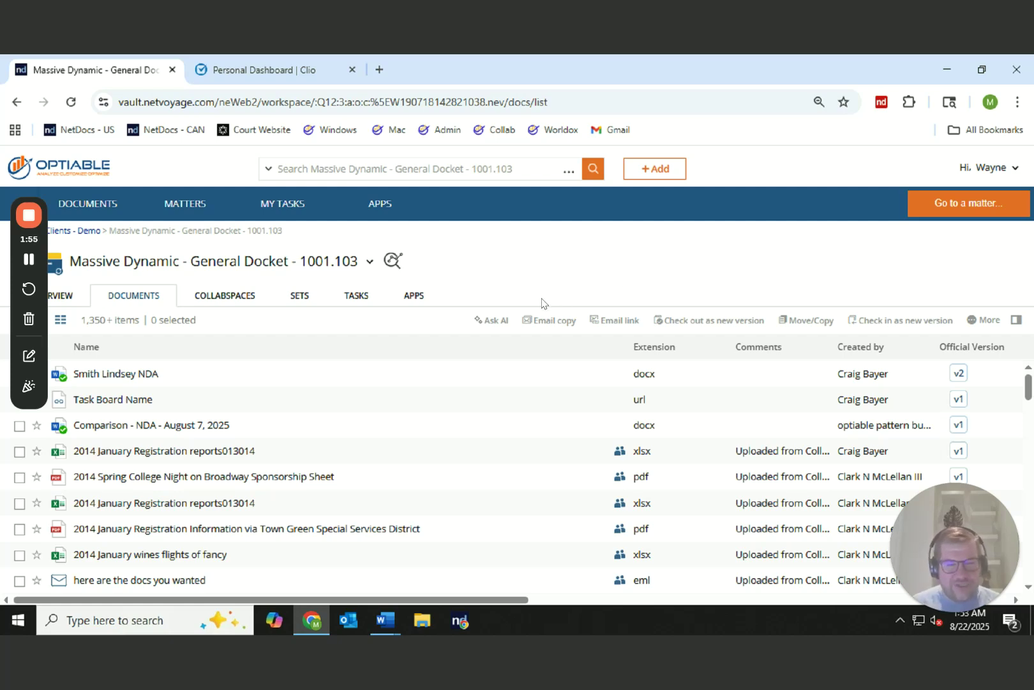
- Switch to Clio's documents and open A name.docx in Word through the Clio desktop launcher
click(268, 67)
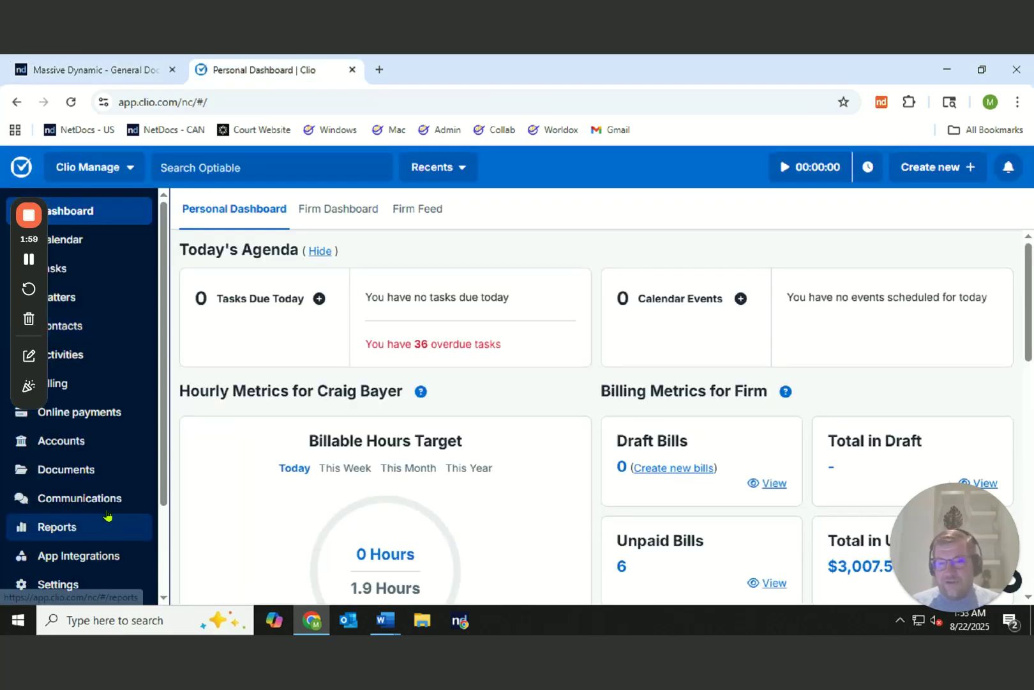
click(83, 471)
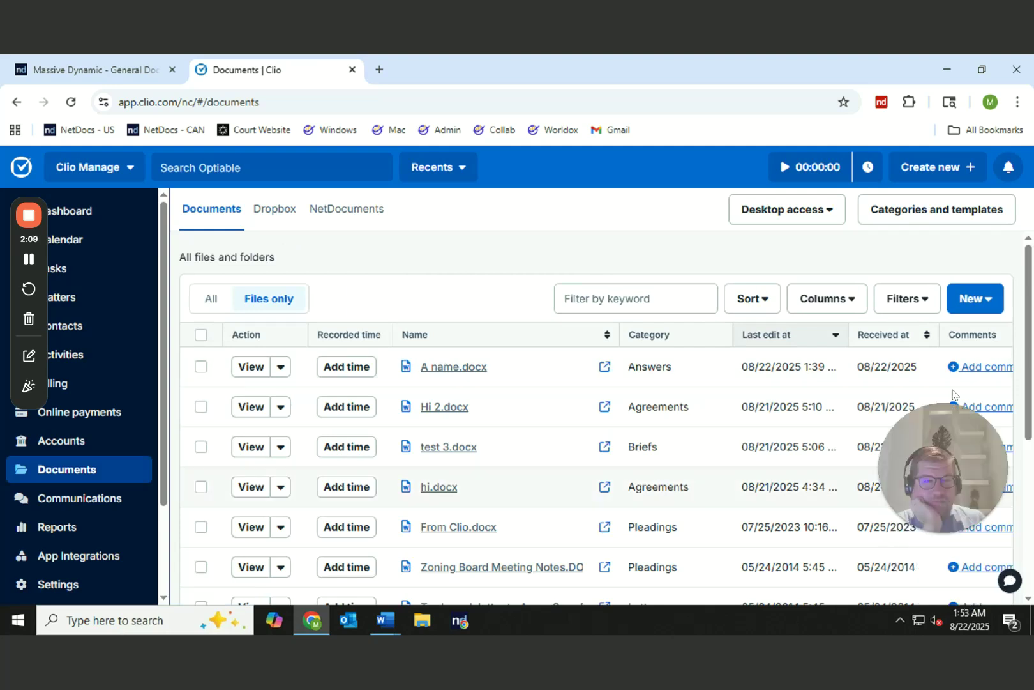
click(900, 620)
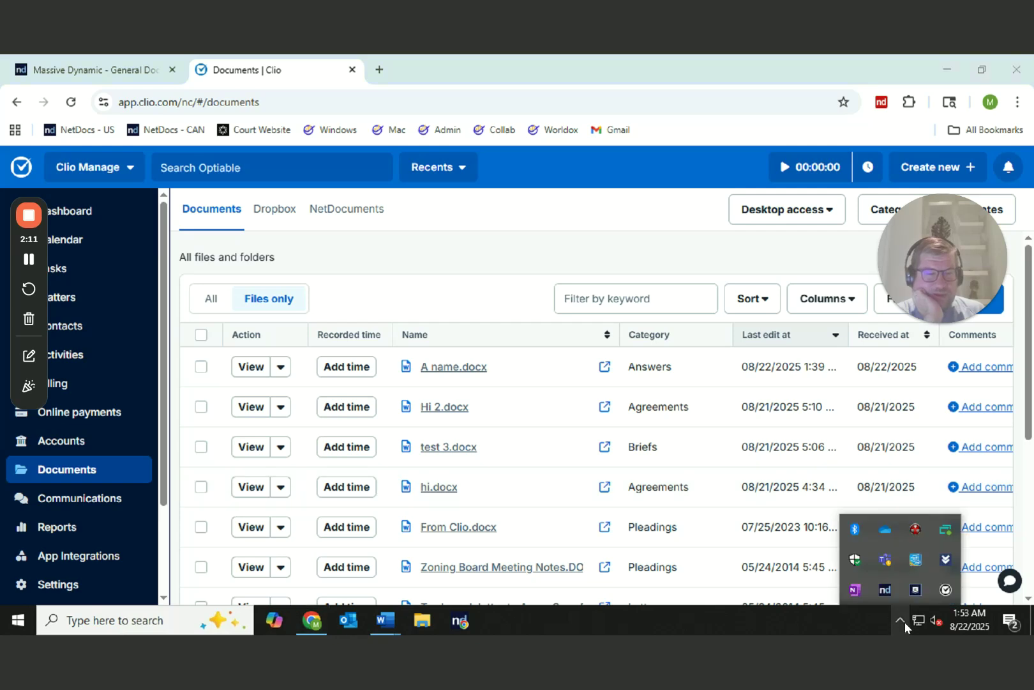
click(947, 590)
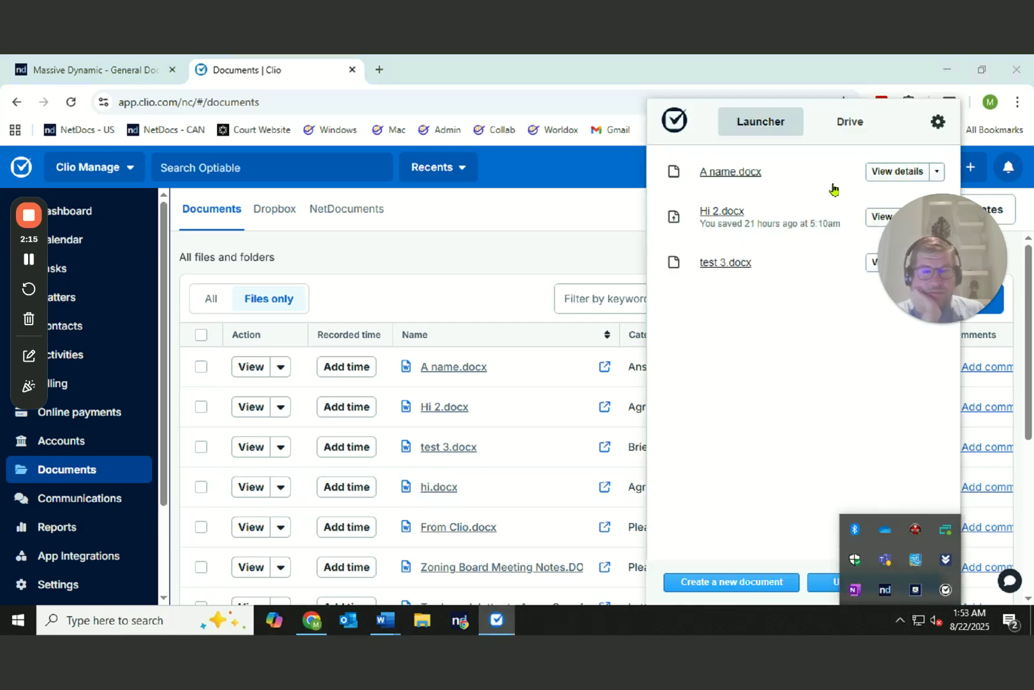
click(757, 178)
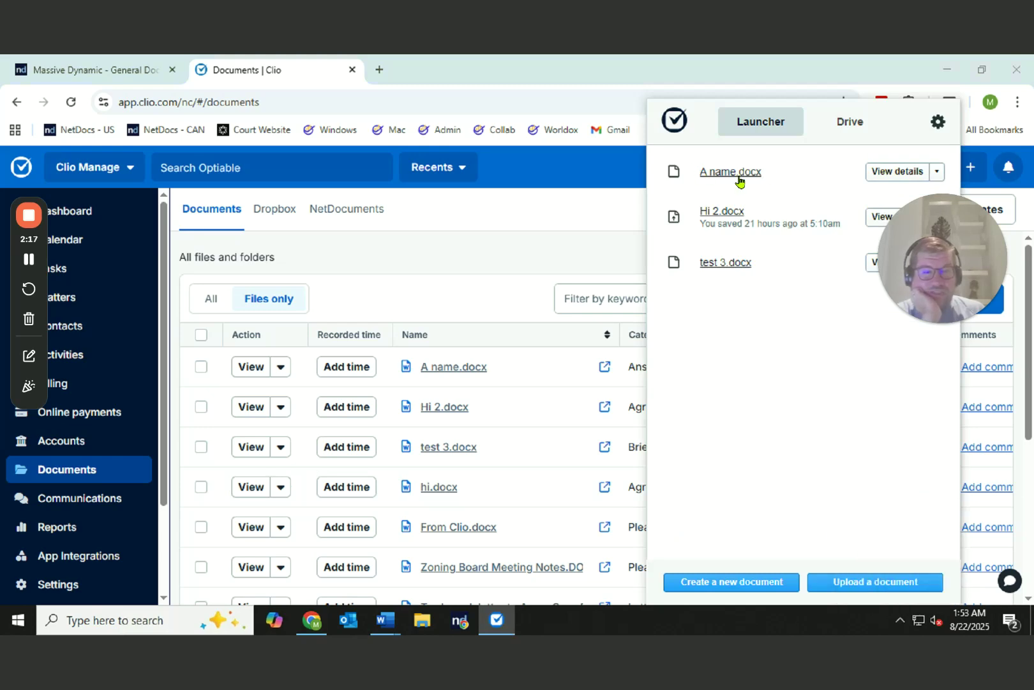
click(740, 181)
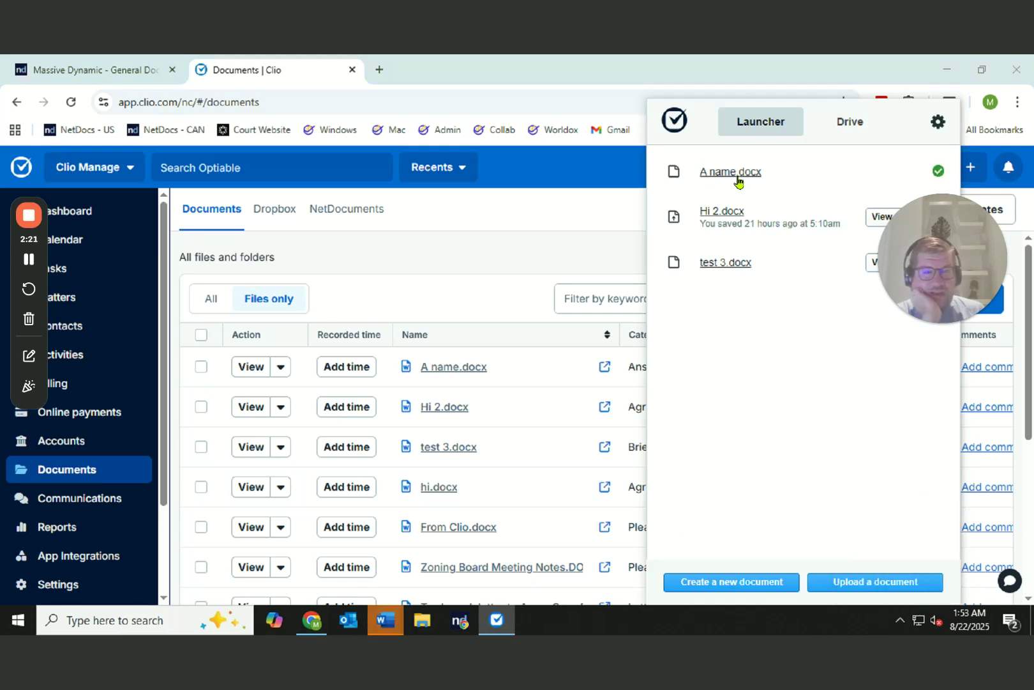
click(394, 618)
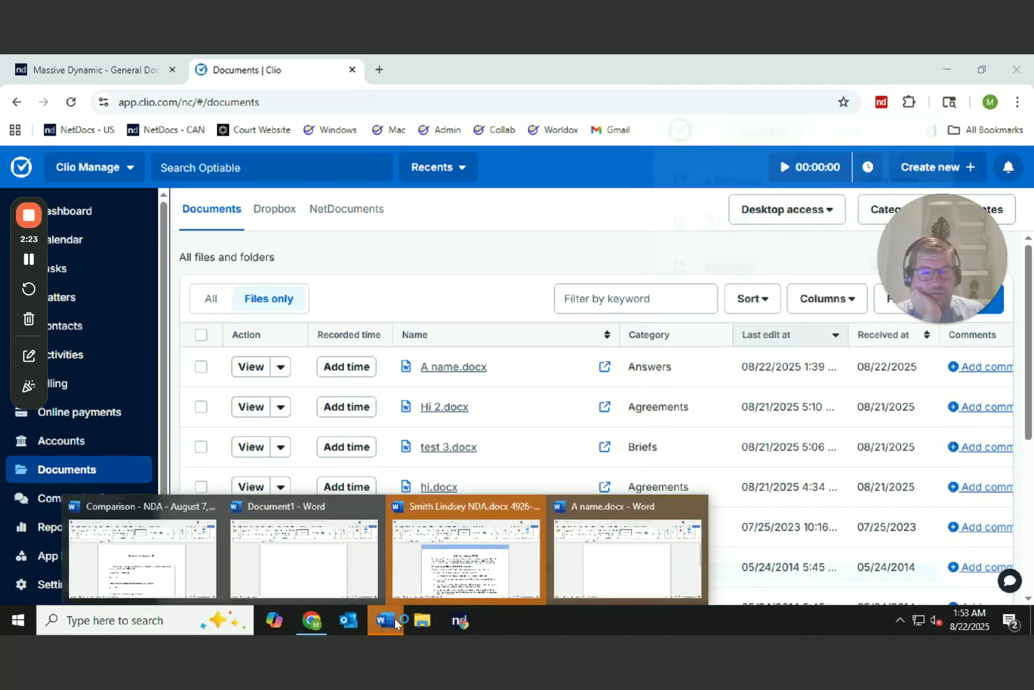
click(633, 570)
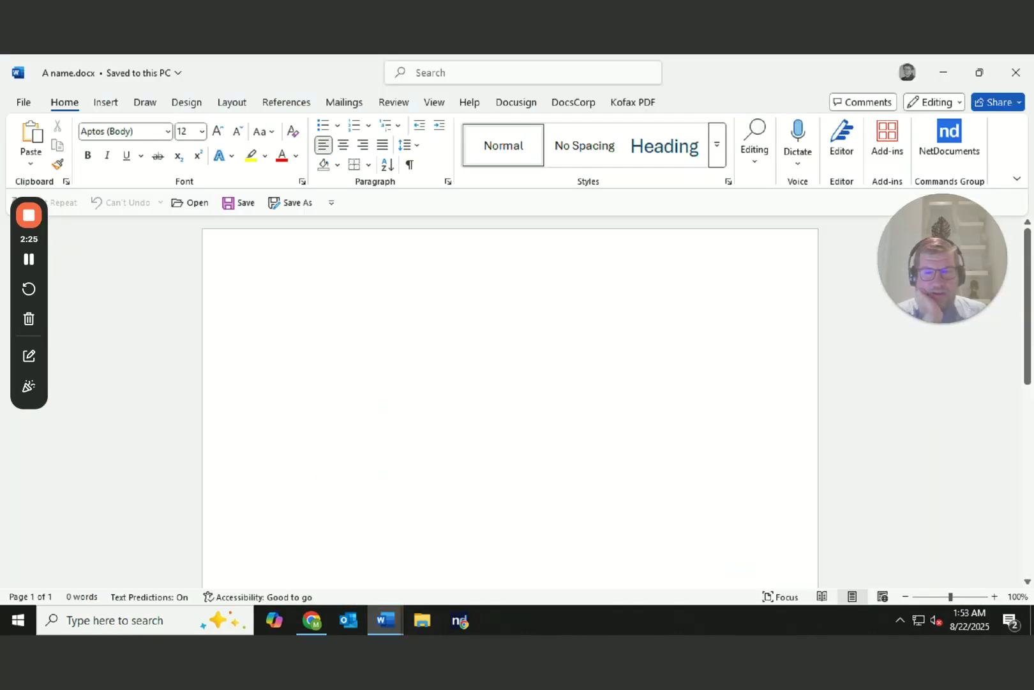
- Enter "Here are some changes." in A name.docx, then save and close the document
text(Here are msoe)
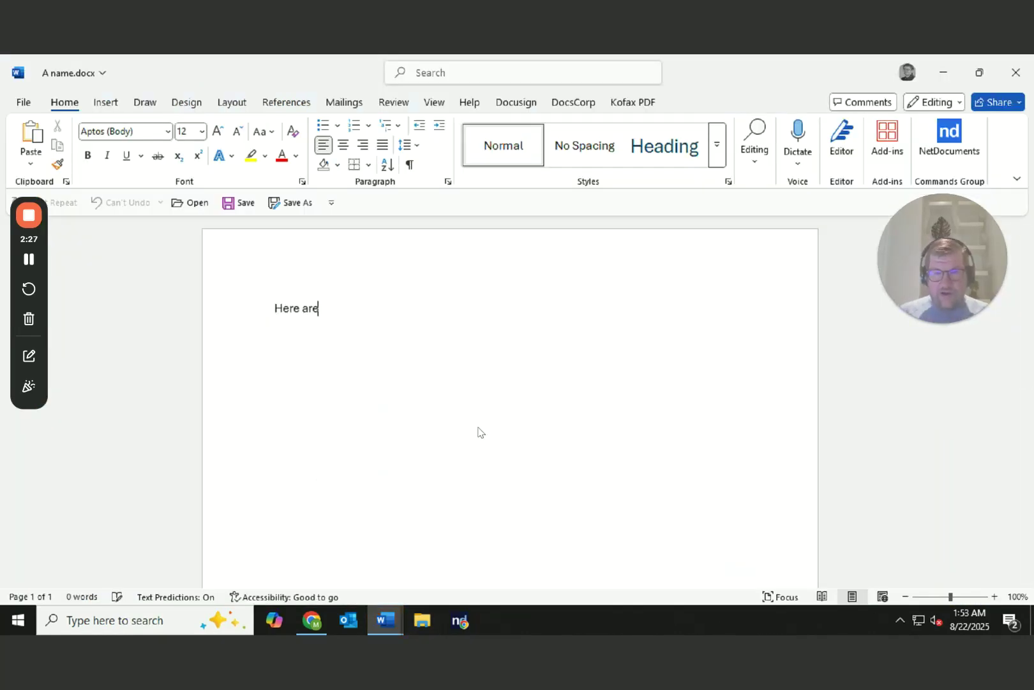
key(BackSpace)
key(BackSpace)
key(BackSpace)
key(BackSpace)
text(ome changes.)
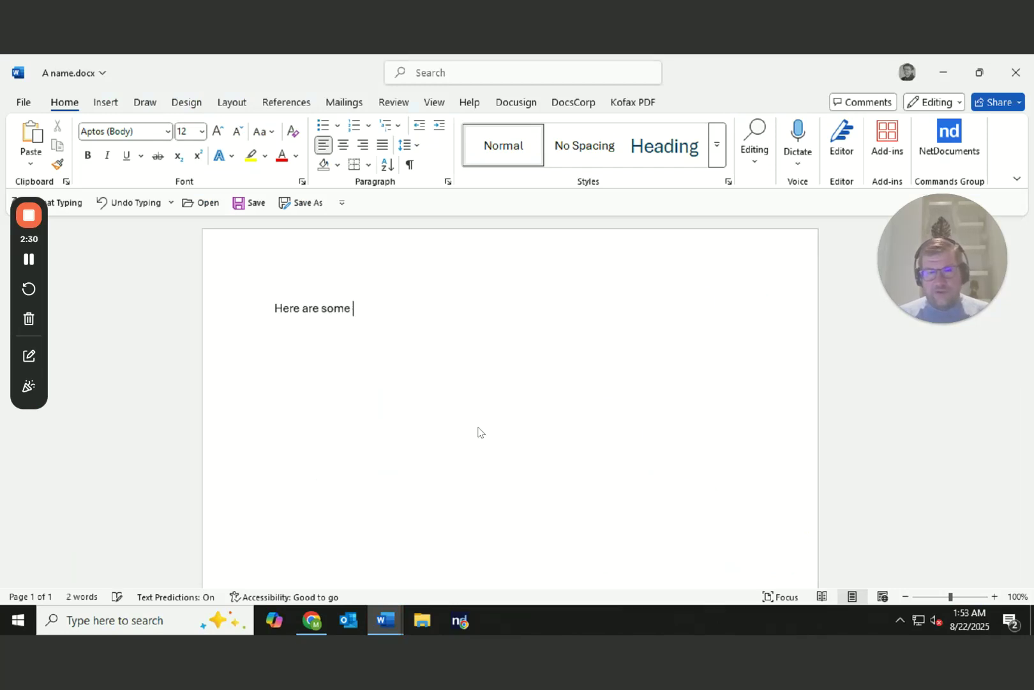
click(258, 207)
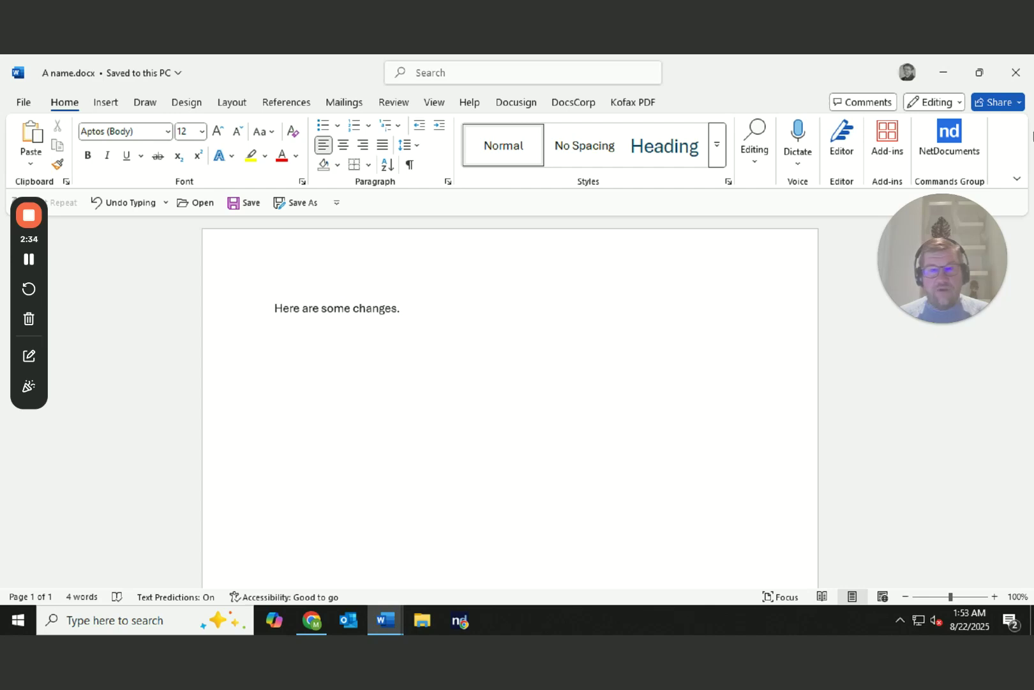
click(1016, 75)
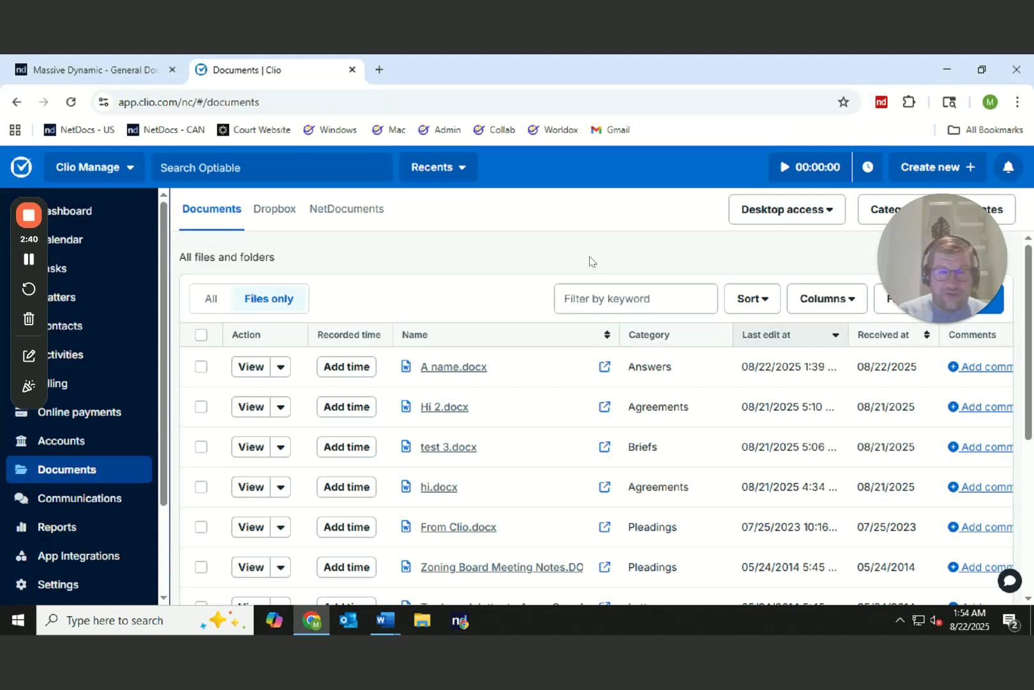
- View A name.docx in Clio, preview Version 2 and Version 1 from its version history, and check the available actions
click(246, 367)
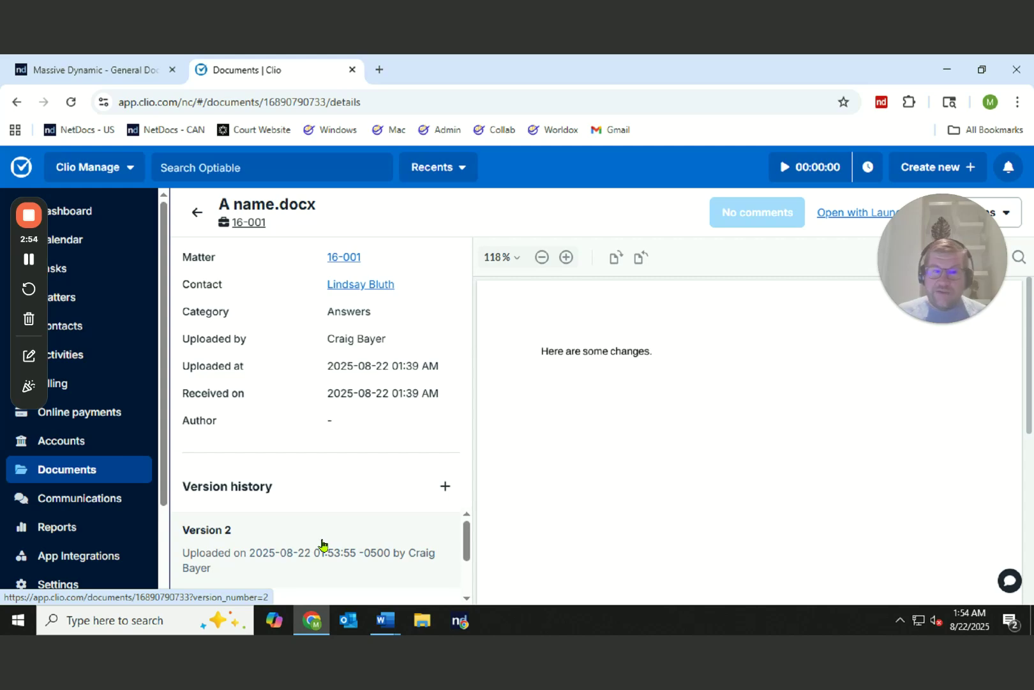
click(322, 544)
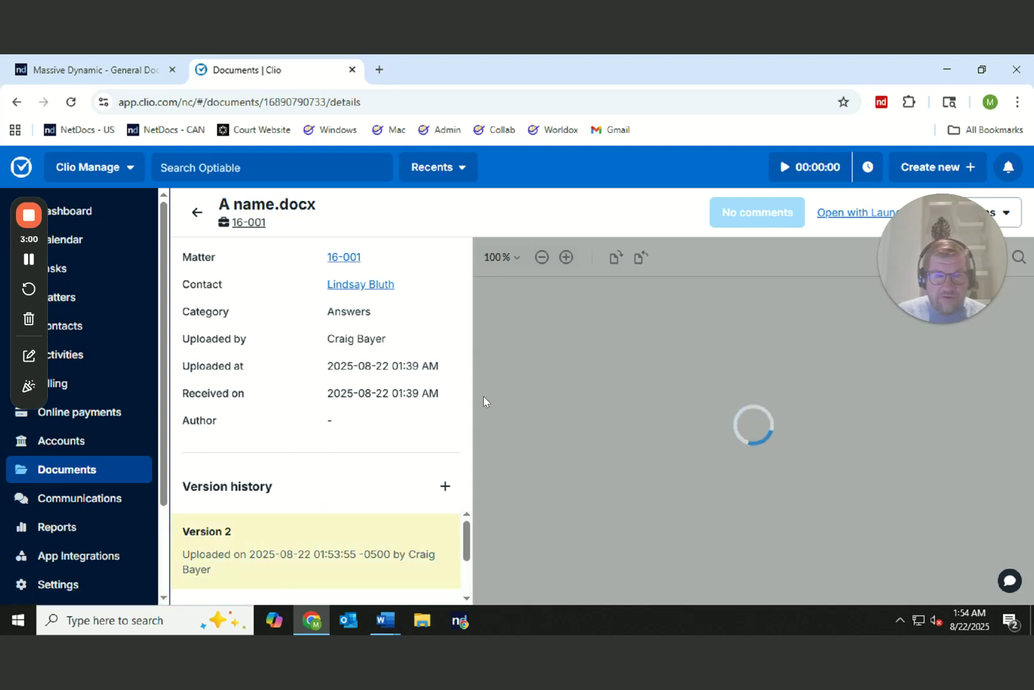
scroll(425, 545, down, 2)
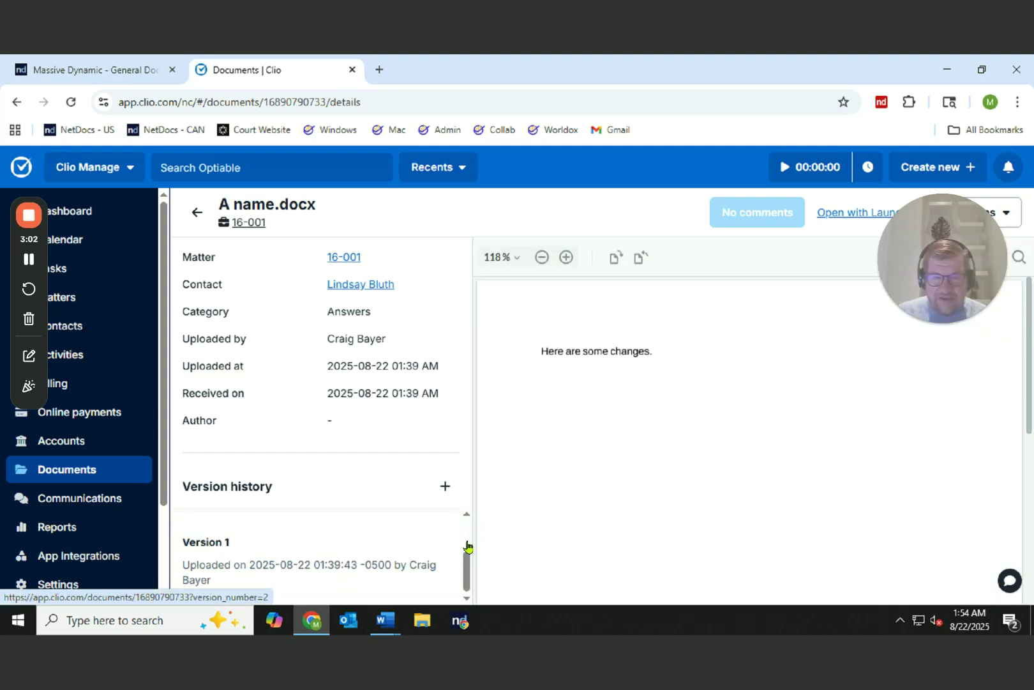
click(320, 568)
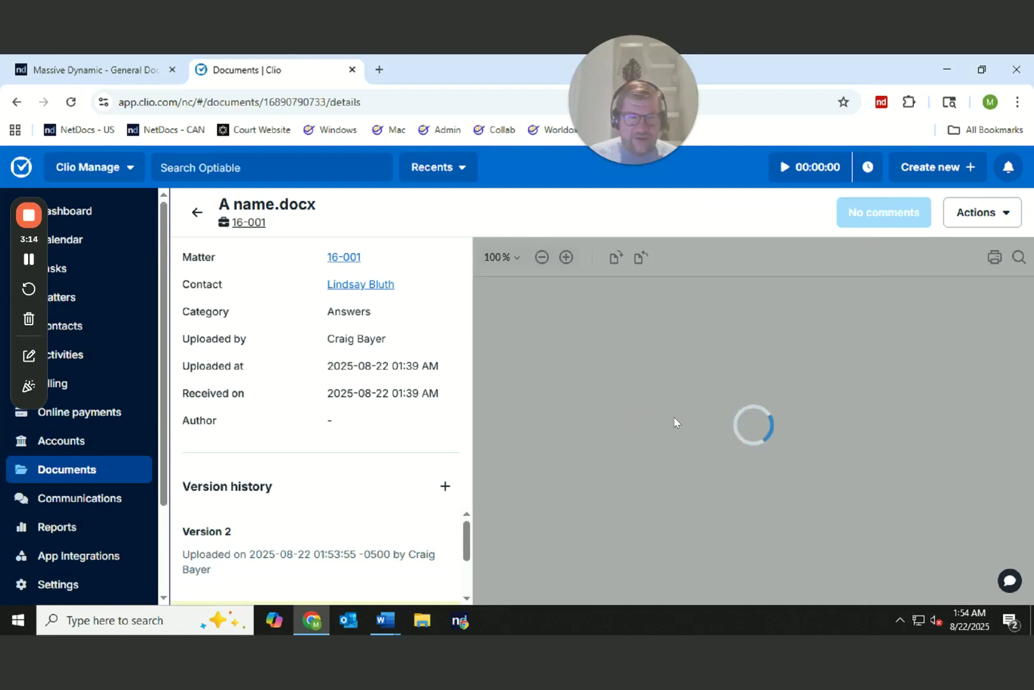
click(989, 219)
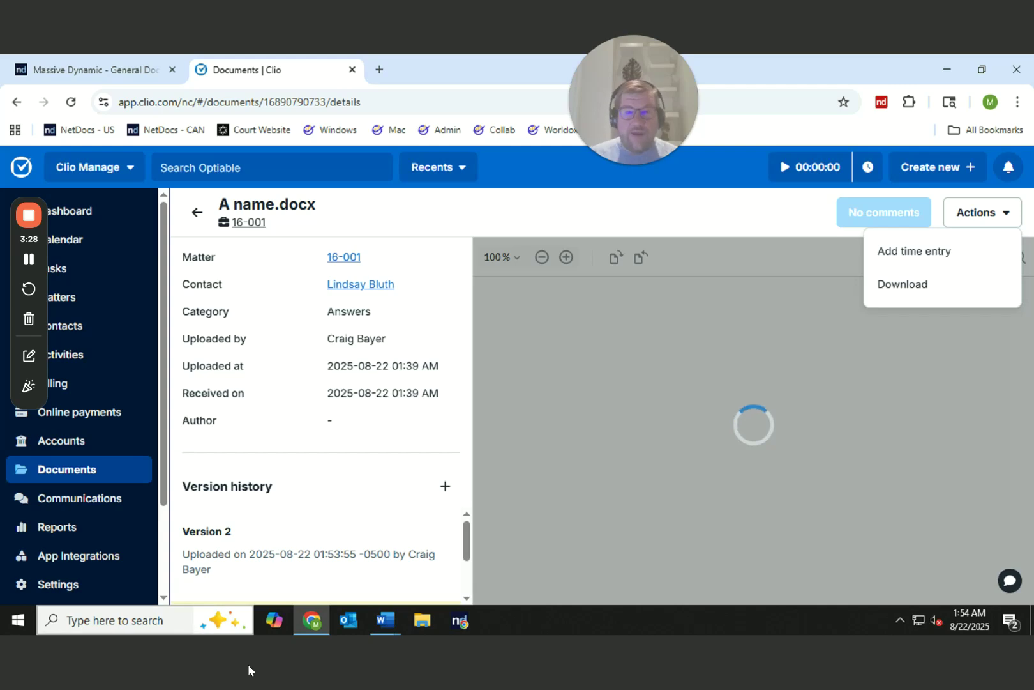
- Switch to File Explorer and open the B folder on the Clio Drive
click(246, 629)
click(420, 623)
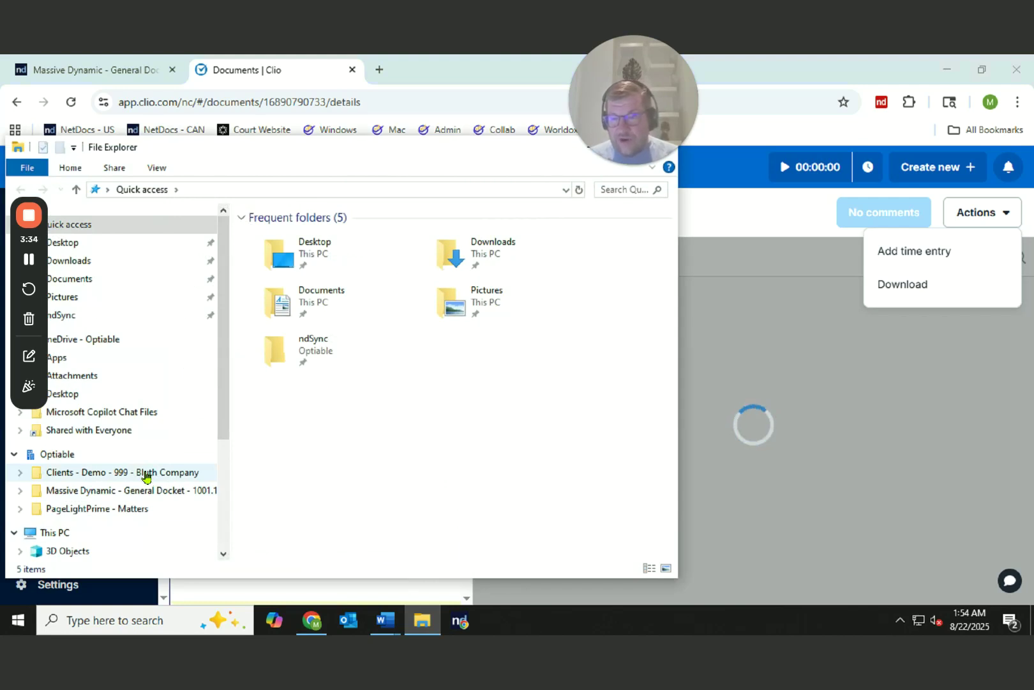
scroll(145, 477, down, 2)
scroll(153, 511, down, 1)
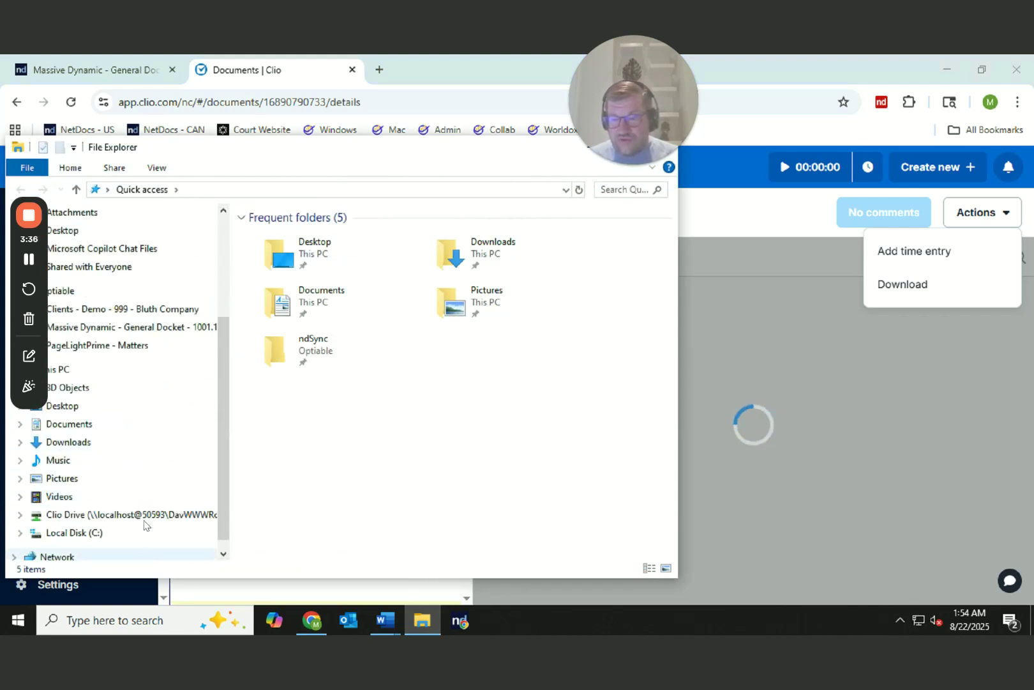
drag(144, 529, 142, 527)
double_click(257, 251)
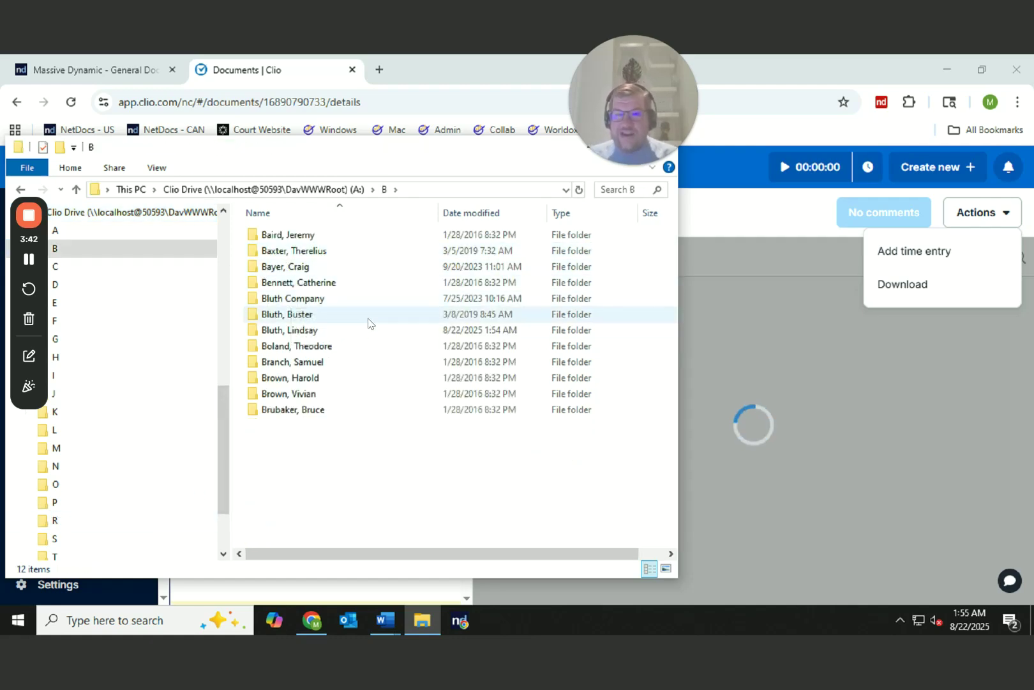
- Open hi.docx in Word from the client's most recently modified matter folder on the Clio Drive, and close the meeting reminder
click(345, 334)
double_click(345, 335)
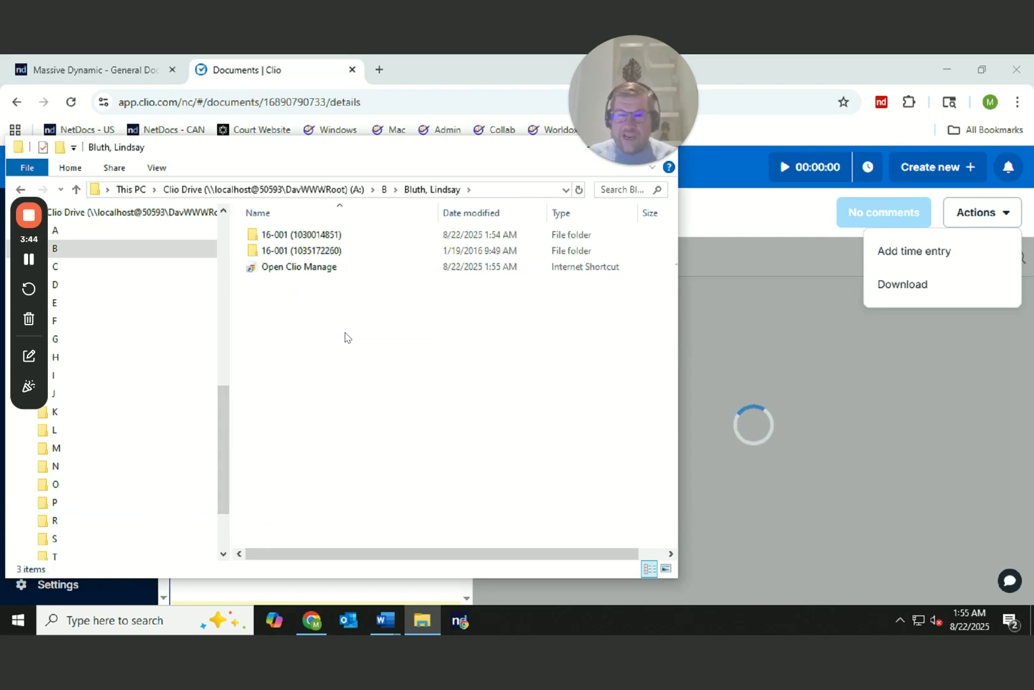
double_click(328, 241)
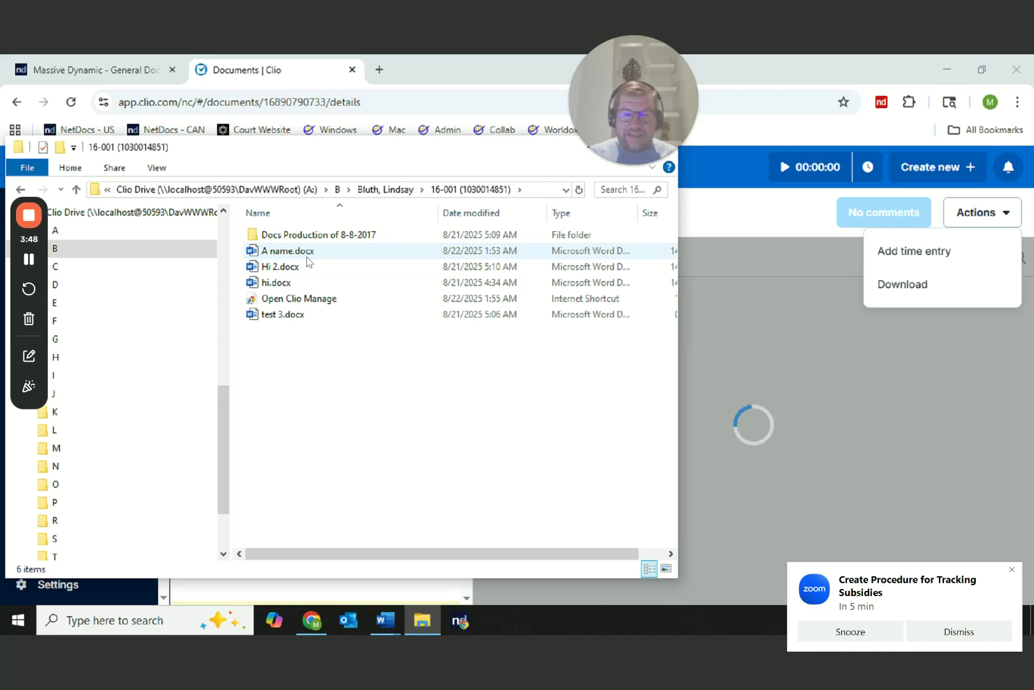
double_click(323, 283)
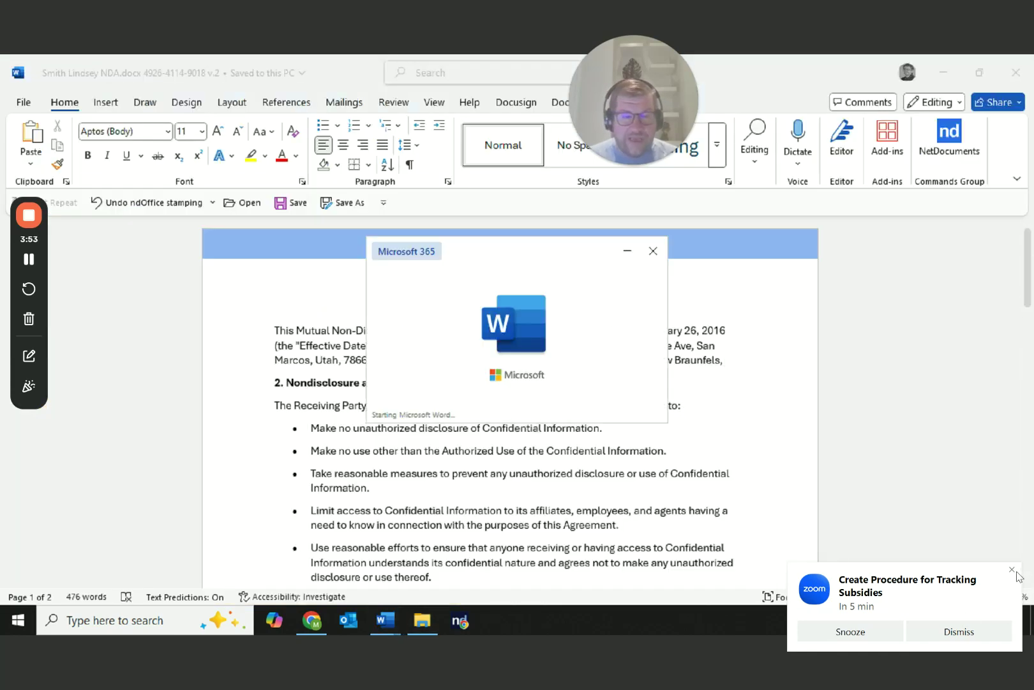
click(1015, 573)
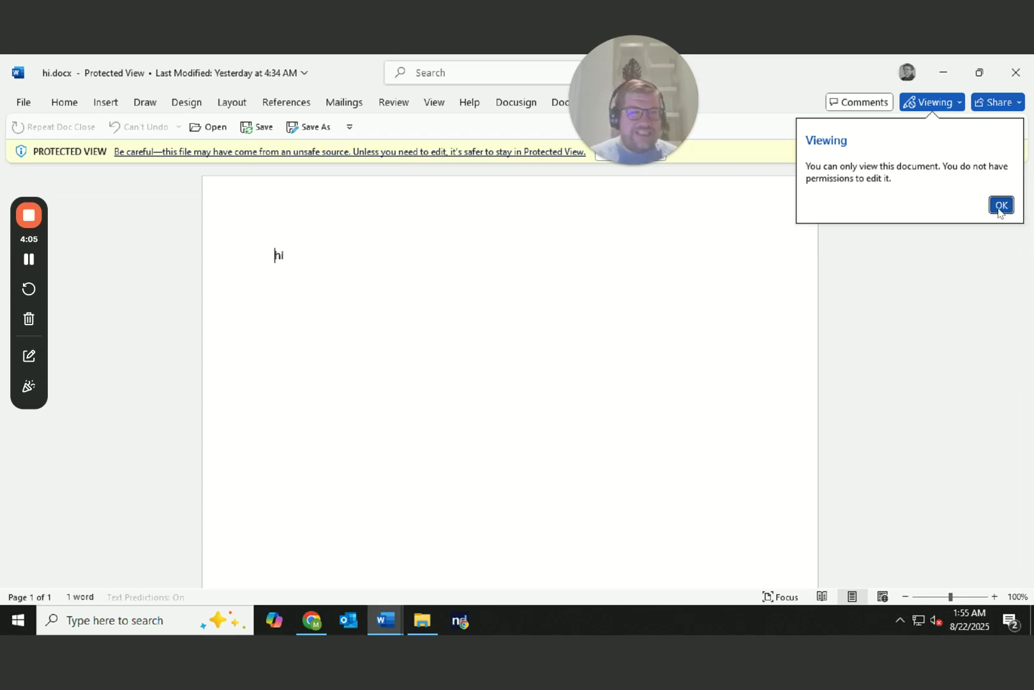
- Dismiss the viewing and Protected View notices in hi.docx, and test whether its text and Viewing mode can be changed
click(1001, 205)
click(1017, 152)
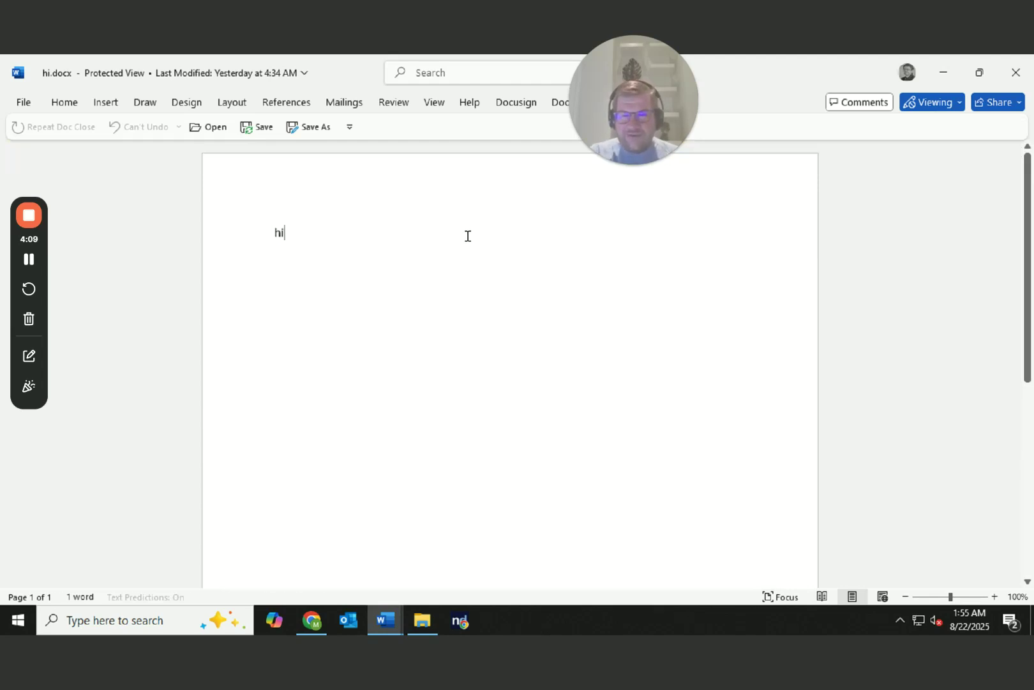
key(BackSpace)
click(956, 102)
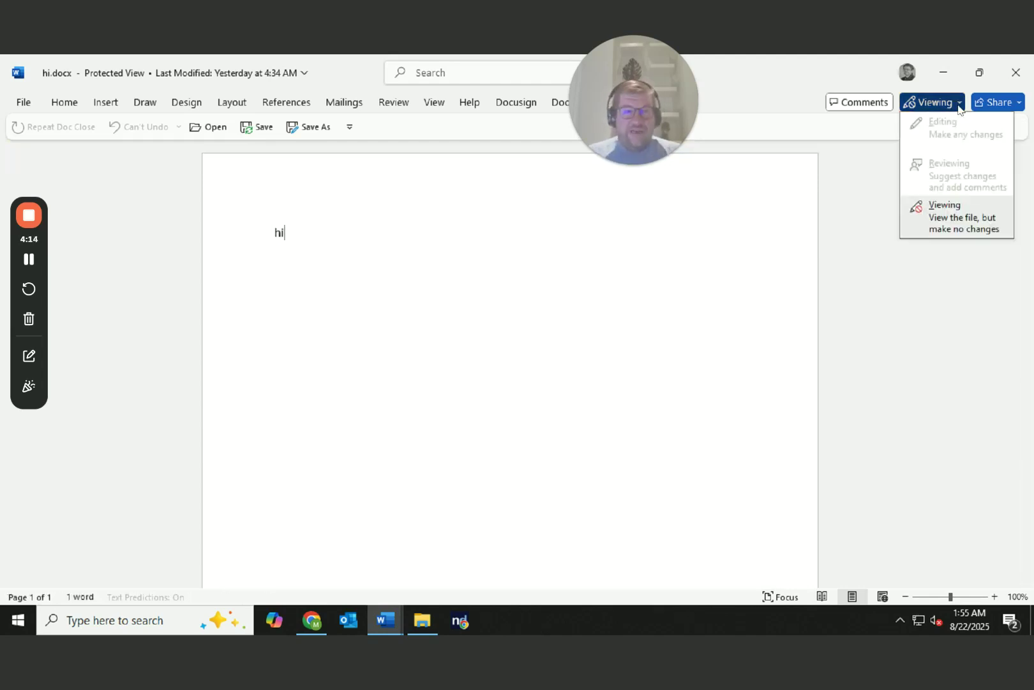
click(955, 227)
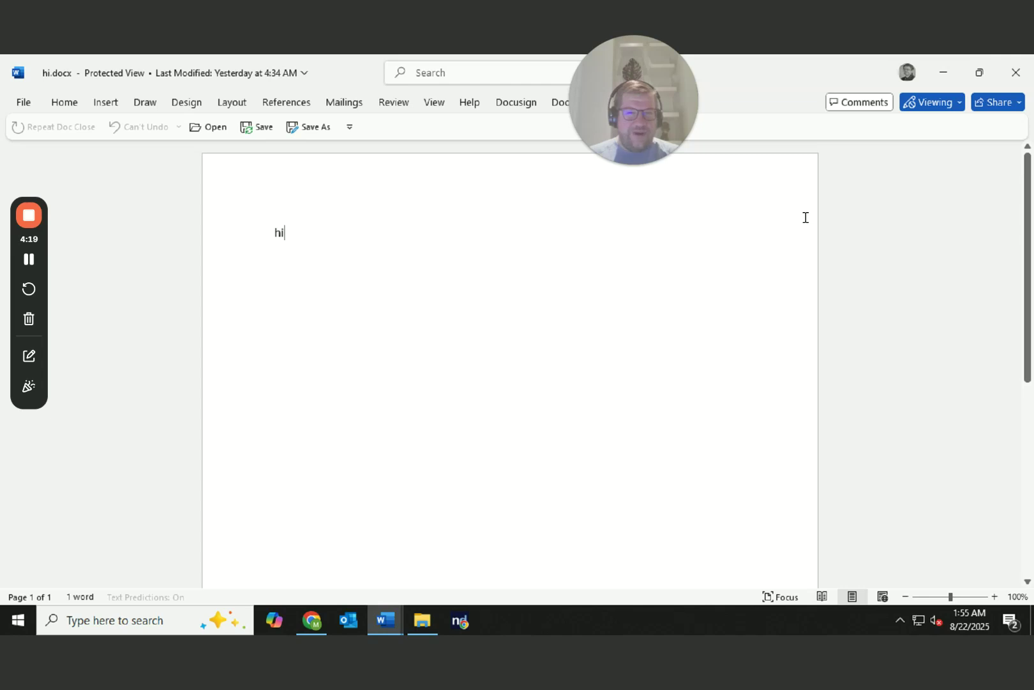